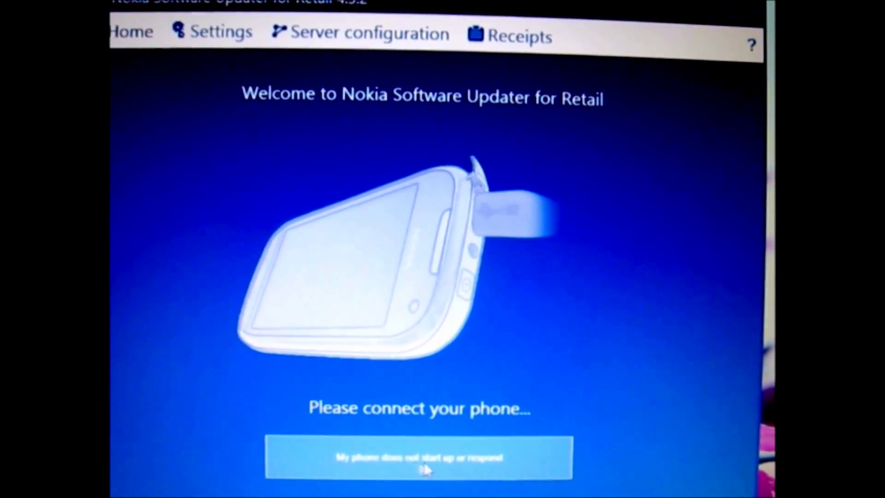
Choose recovery for a phone that won't start up, and continue after disconnecting other phones.
click(476, 458)
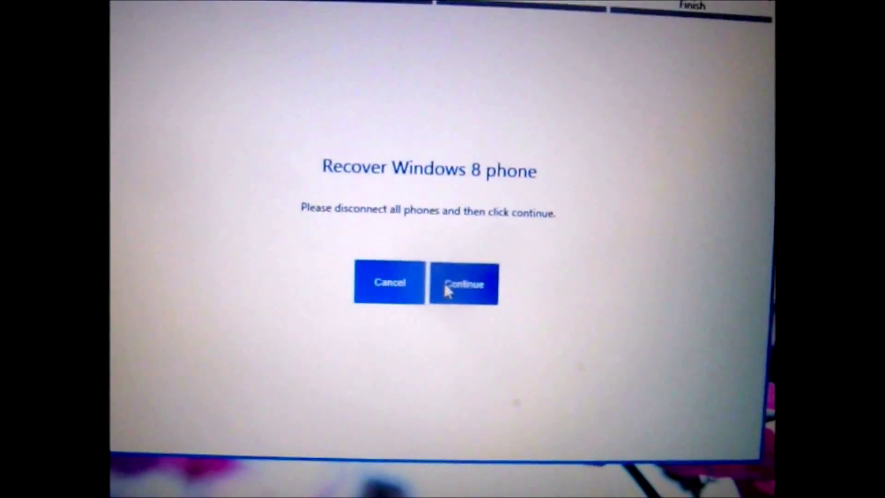
click(443, 281)
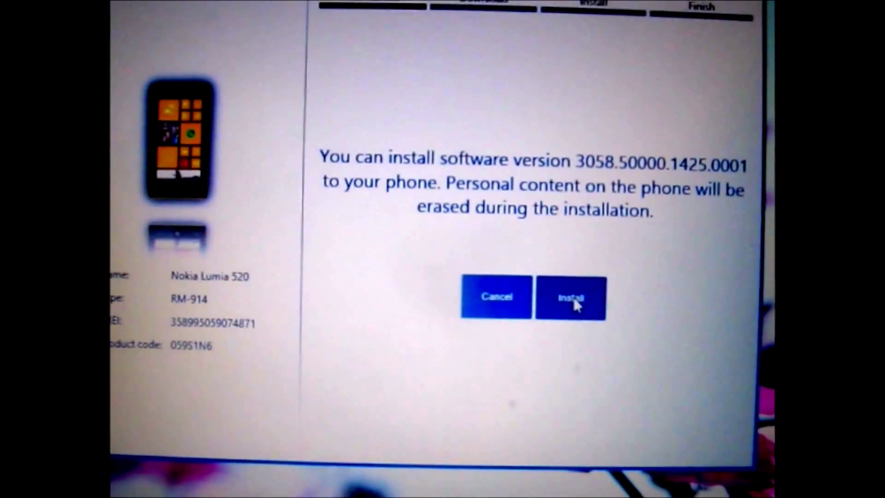
Install the offered software version 3058.50000.1425.0001 on the Lumia 520.
click(576, 302)
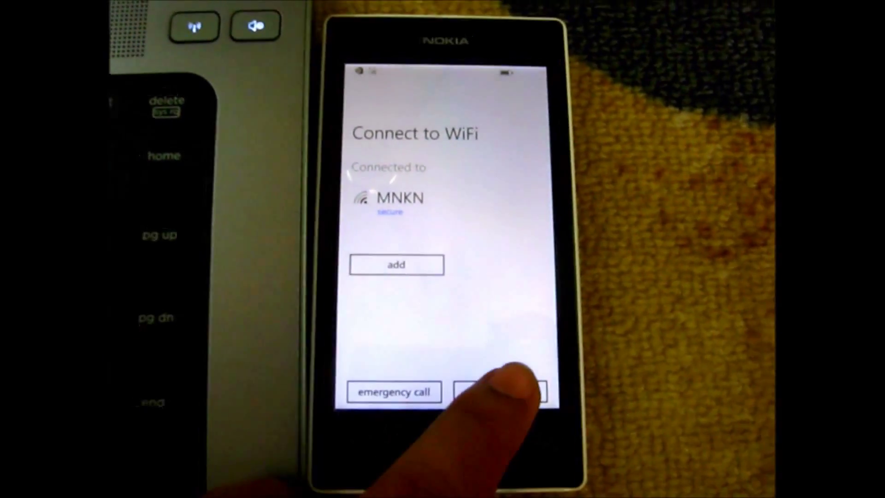
Continue past the WiFi connection and WiFi Sense setup steps.
click(508, 396)
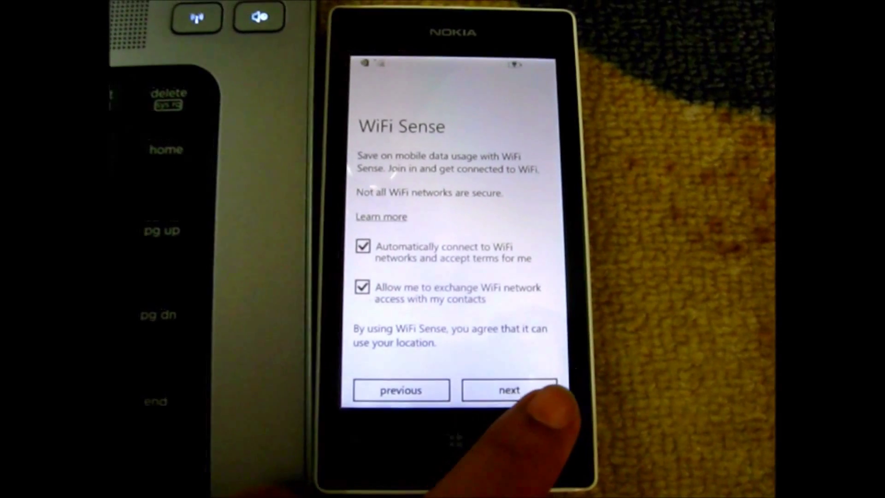
click(509, 386)
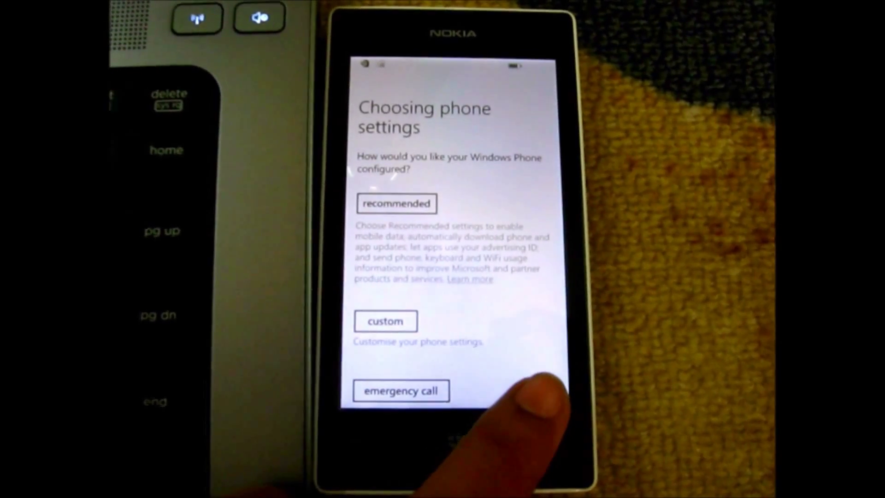